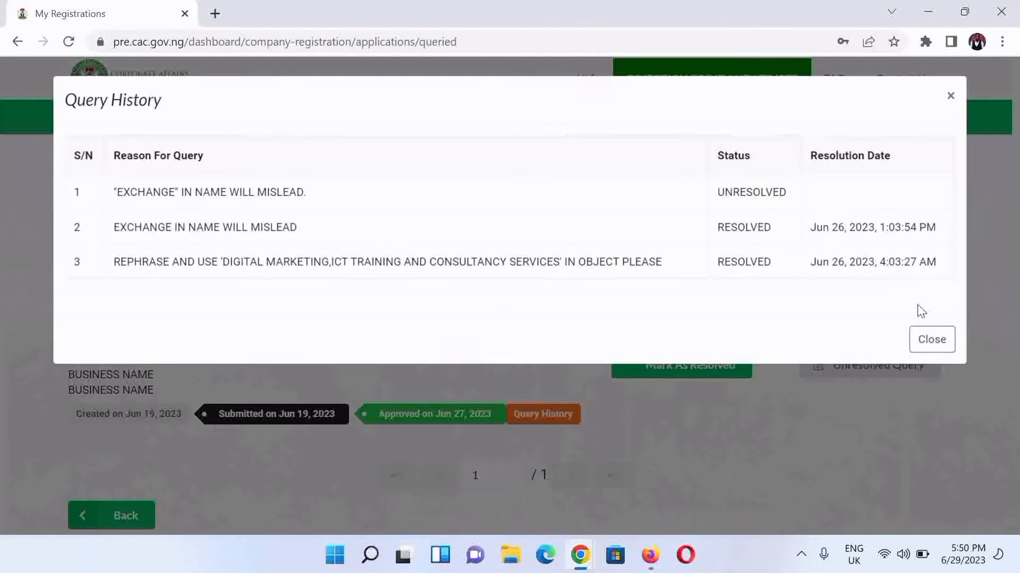
# Close the query history and start a new name reservation classified as BUSINESS NAME with the specific type BUSINESS NAME - SOLE PROPRIETOR
pyautogui.click(939, 337)
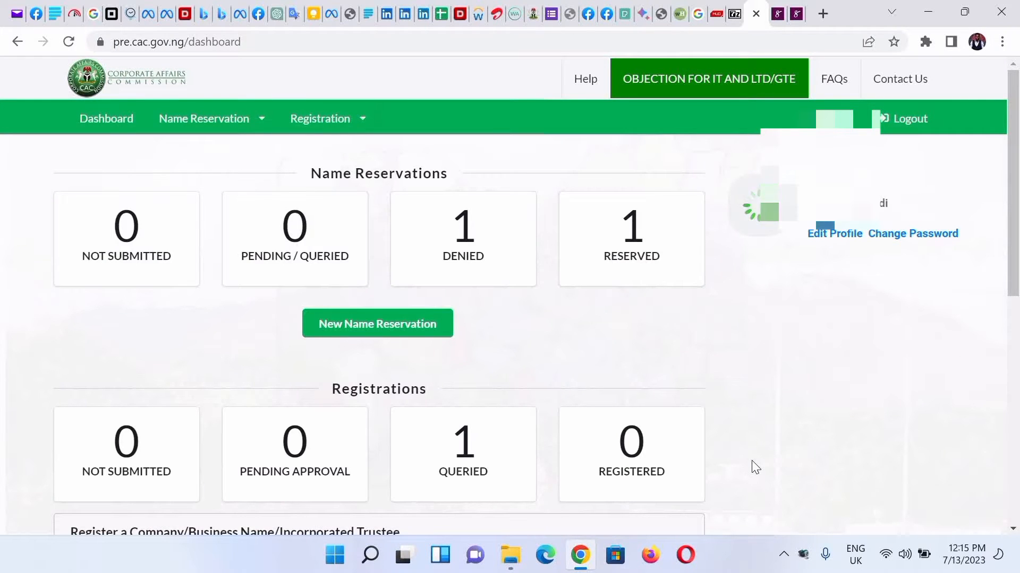
pyautogui.click(365, 324)
pyautogui.scroll(-7, 780, 275)
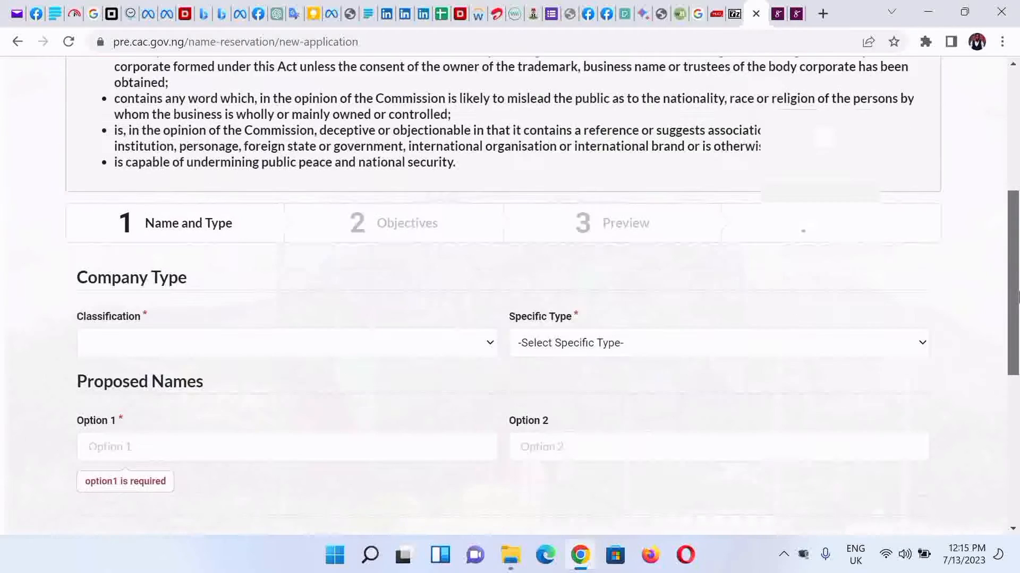
pyautogui.click(392, 285)
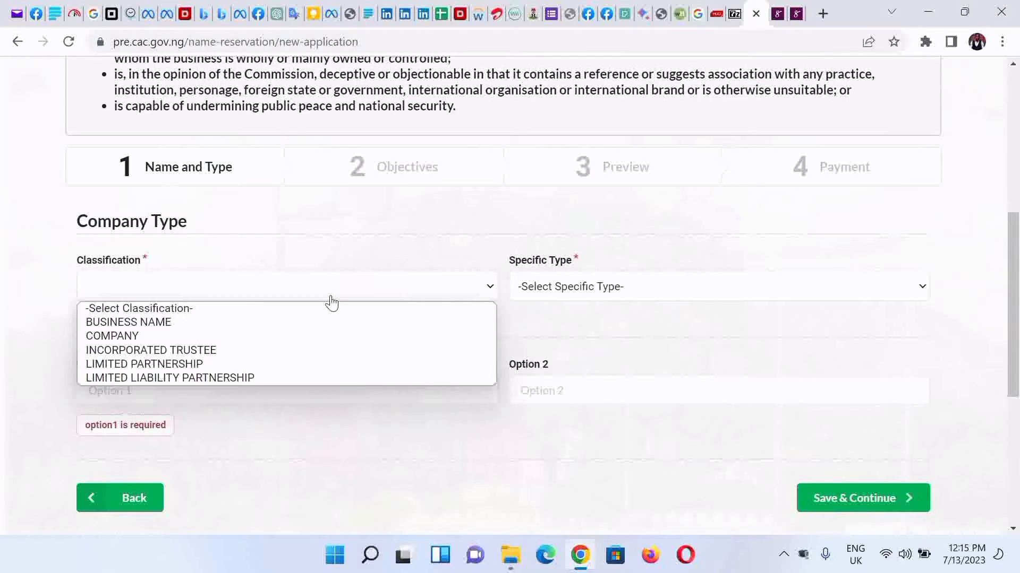
pyautogui.click(150, 321)
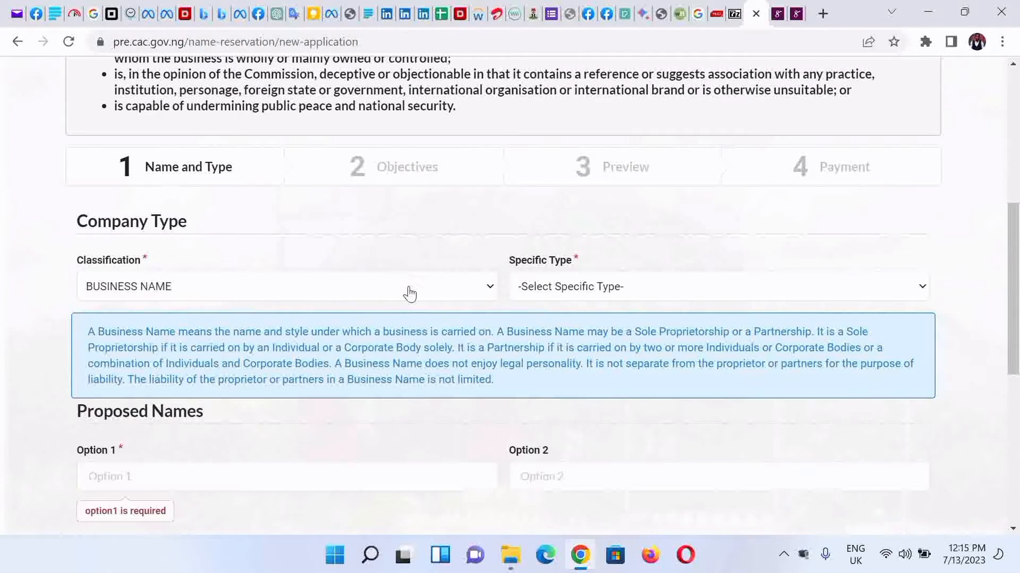
pyautogui.click(545, 289)
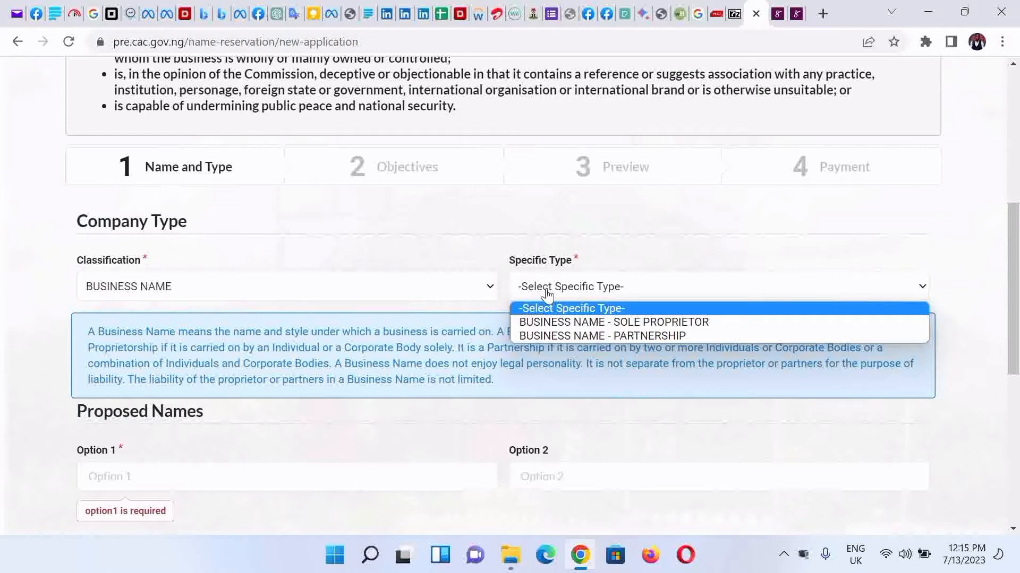
pyautogui.click(568, 325)
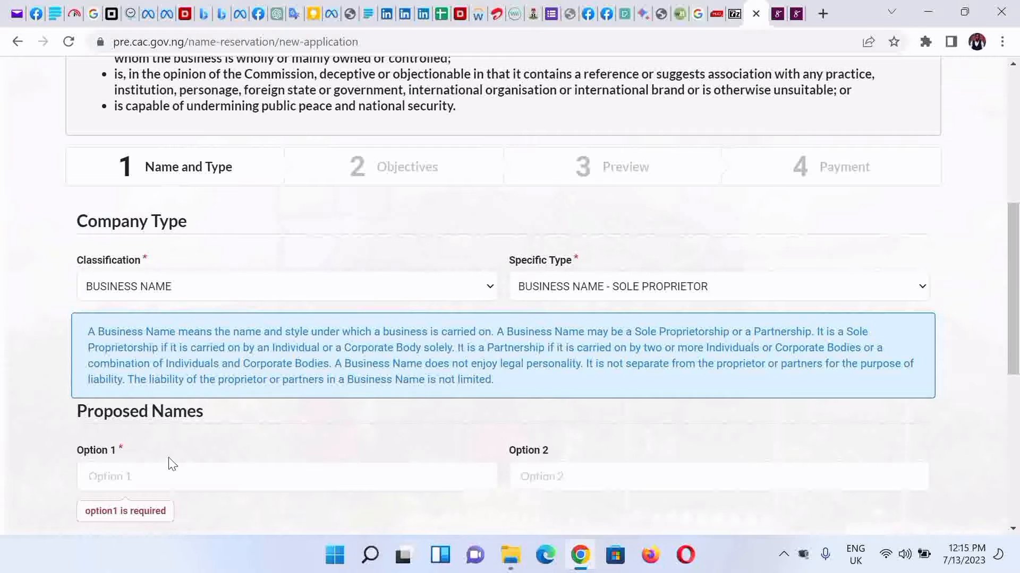
# Enter JURIST DIGITAL SERVICES as the first proposed business name
pyautogui.click(125, 472)
pyautogui.write('J')
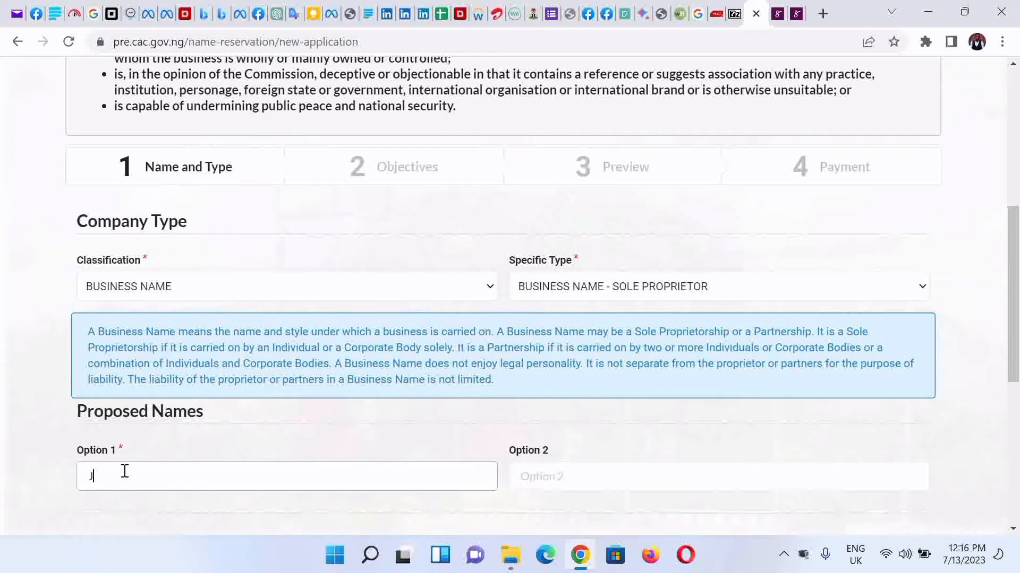
pyautogui.write('URISTD')
pyautogui.press('BackSpace')
pyautogui.write('DIGITAL SERVICES')
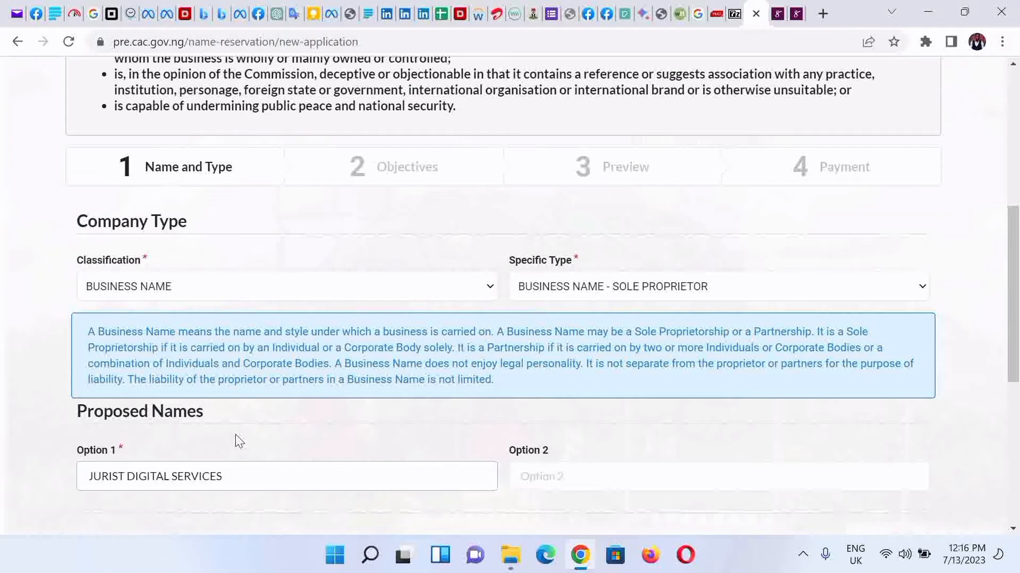
# Enter JURIX ENTERPRISES as the second proposed name and save the name and type details
pyautogui.press('Tab')
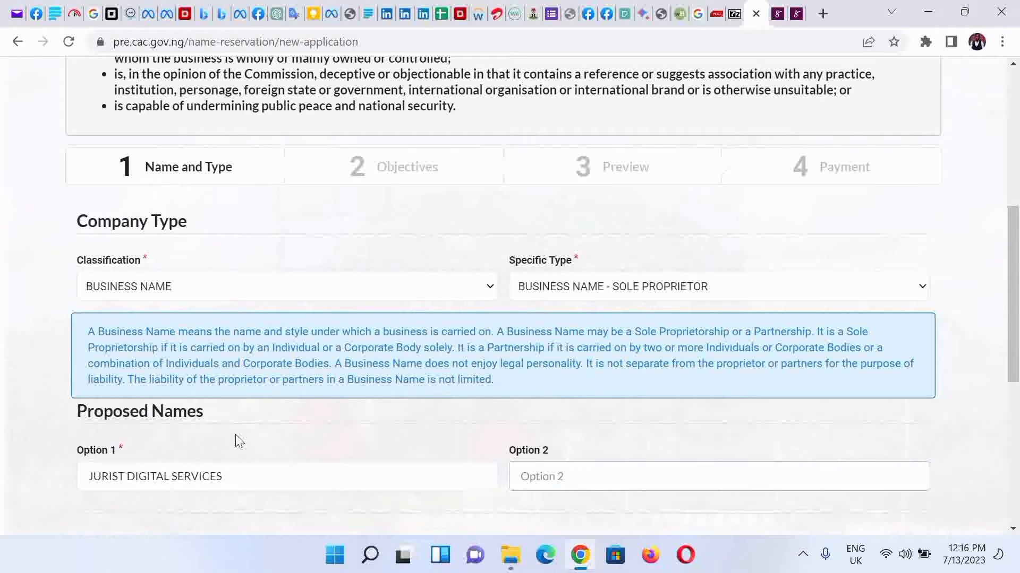
pyautogui.write('JURIX')
pyautogui.write('ENTERPRI')
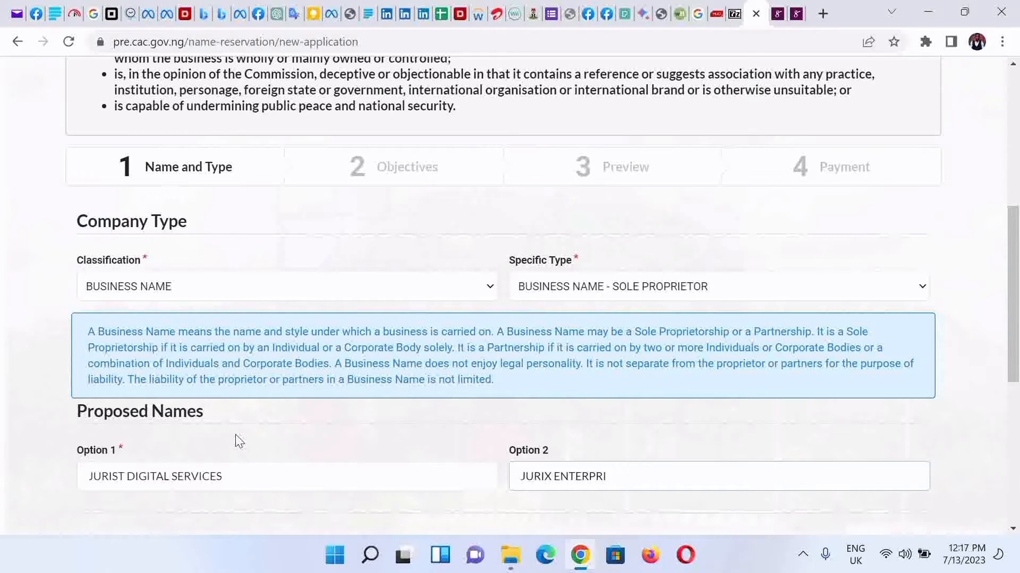
pyautogui.write('SES')
pyautogui.scroll(-3, 1010, 278)
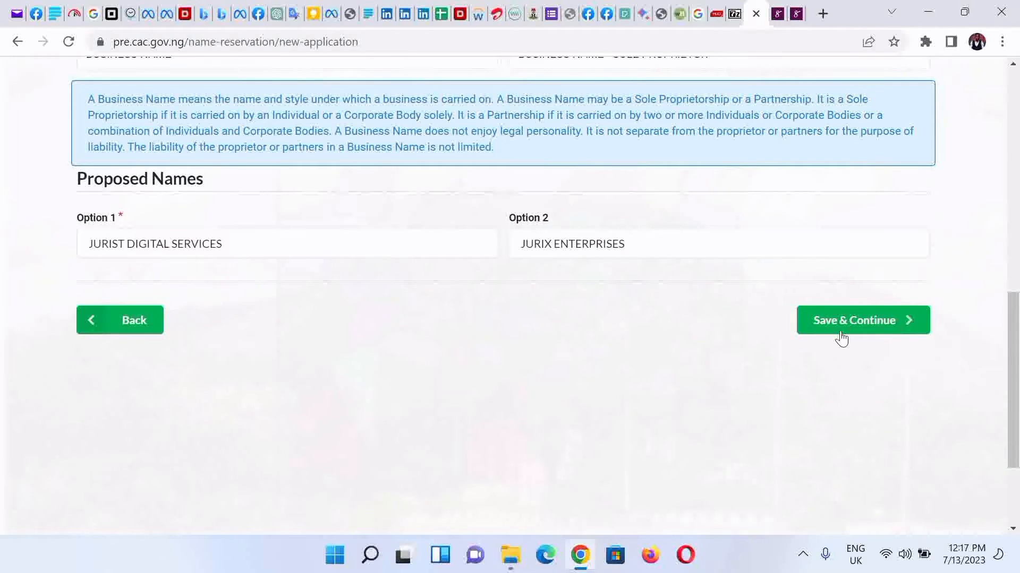
pyautogui.click(841, 333)
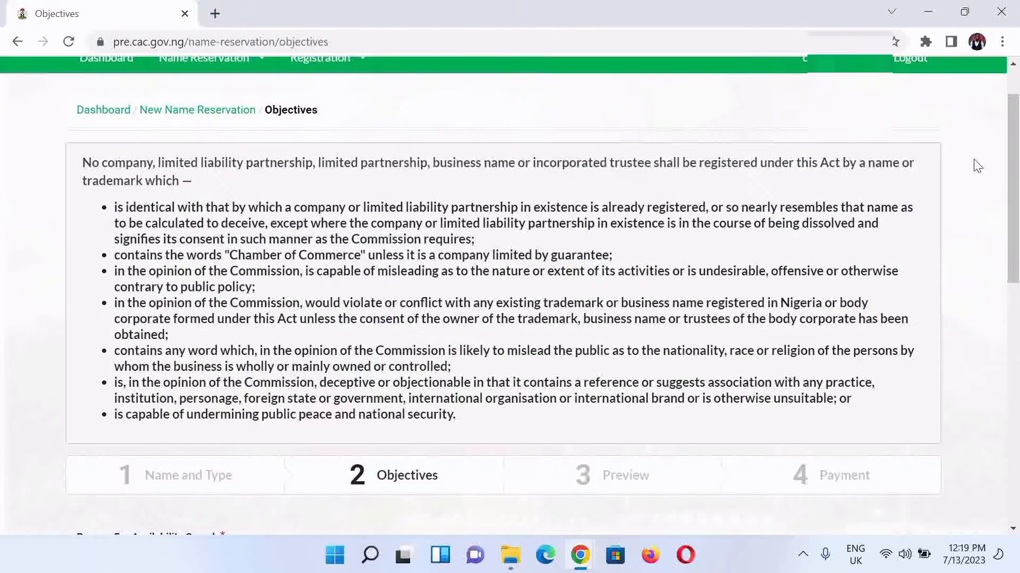
# Set the reason for availability search to NAME SUBSTITUTION and choose JURIST EXCHANGE as the existing company name
pyautogui.moveTo(1013, 180); pyautogui.dragTo(1017, 303)
pyautogui.click(592, 246)
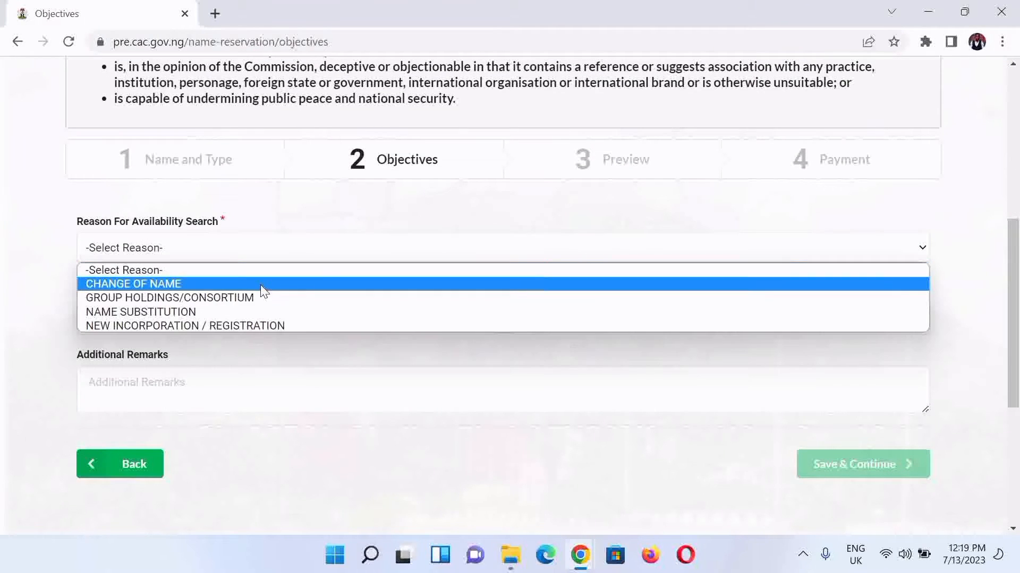
pyautogui.click(144, 312)
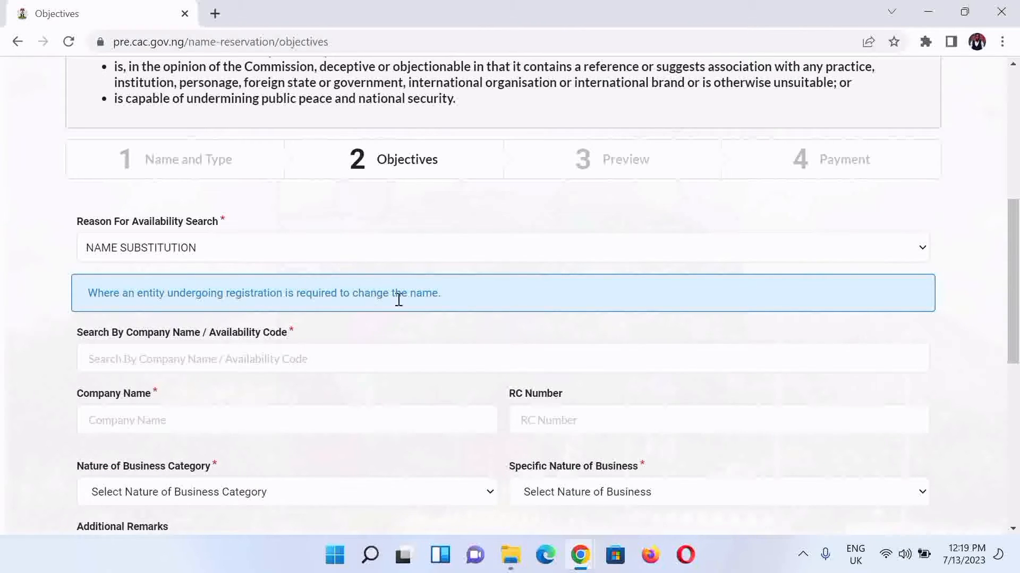
pyautogui.click(205, 359)
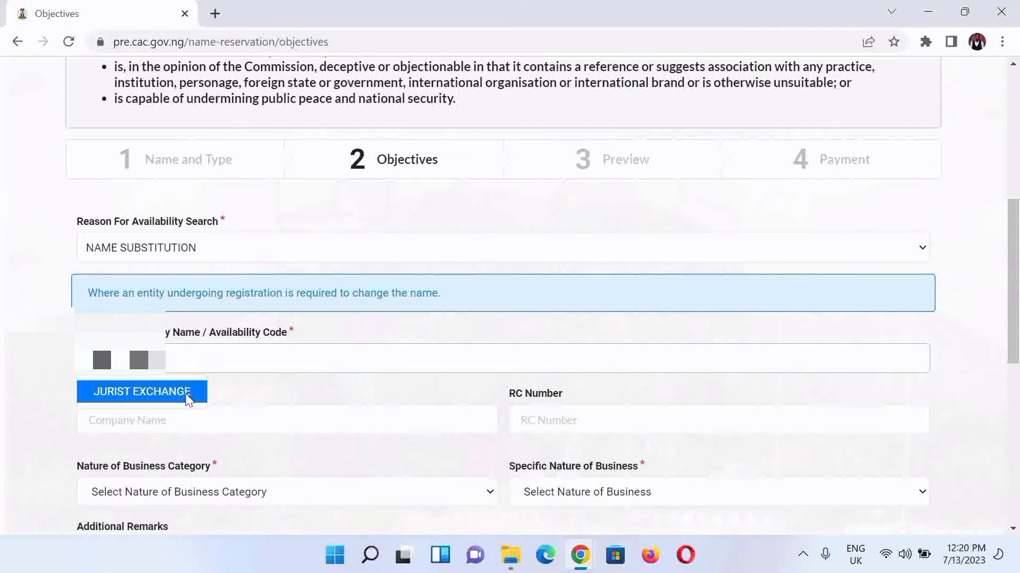
pyautogui.click(186, 394)
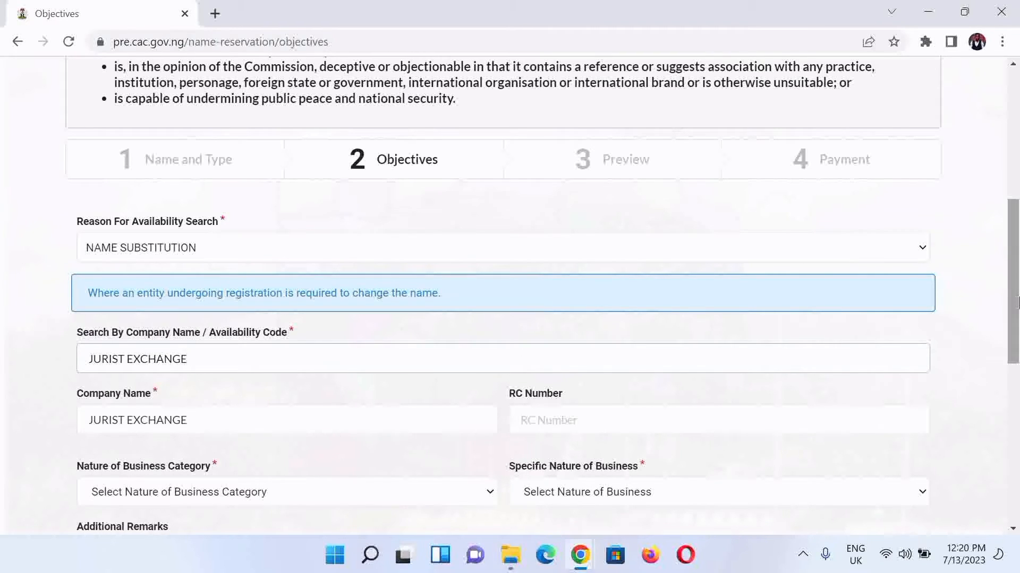
# Set the nature of business category to OTHER SERVICE ACTIVITIES and look through its specific business options
pyautogui.scroll(-4, 1017, 302)
pyautogui.click(425, 304)
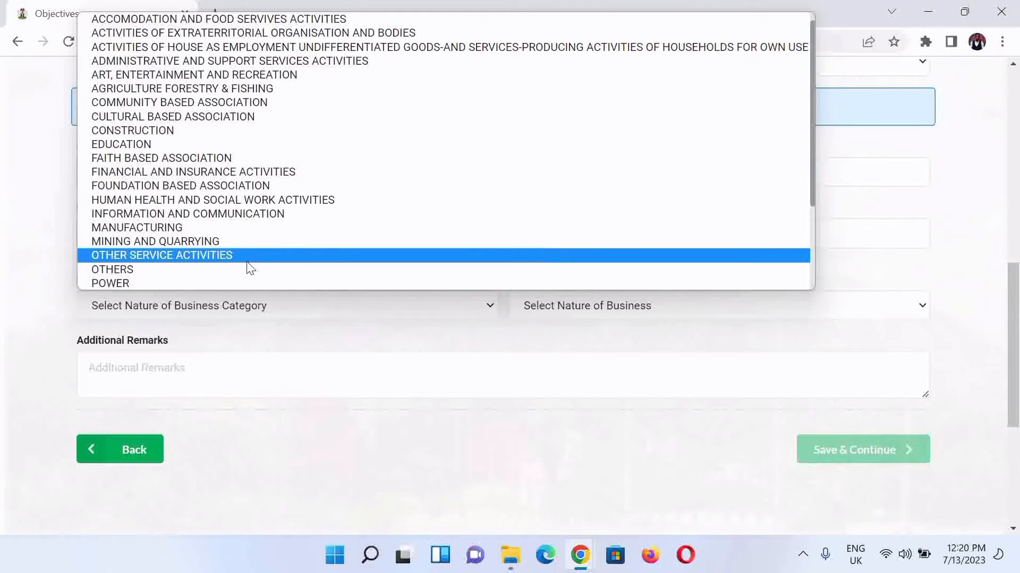
pyautogui.click(248, 262)
pyautogui.click(559, 305)
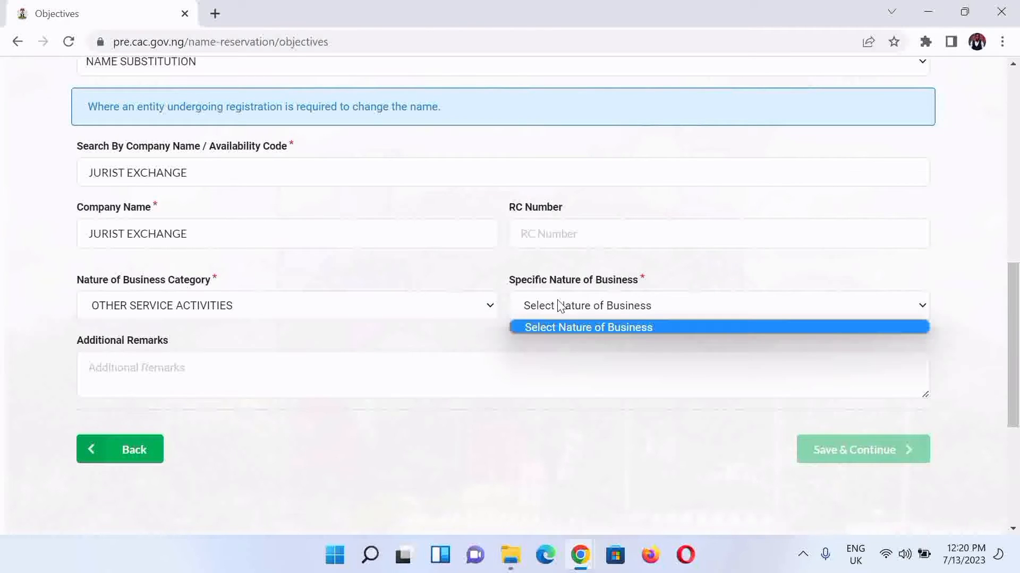
pyautogui.click(478, 308)
pyautogui.click(467, 307)
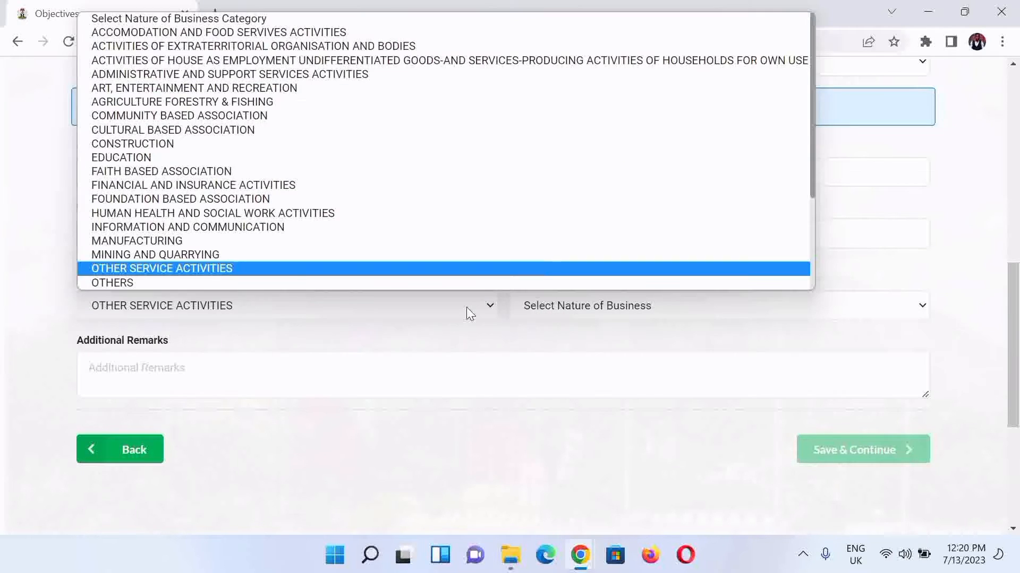
pyautogui.click(333, 259)
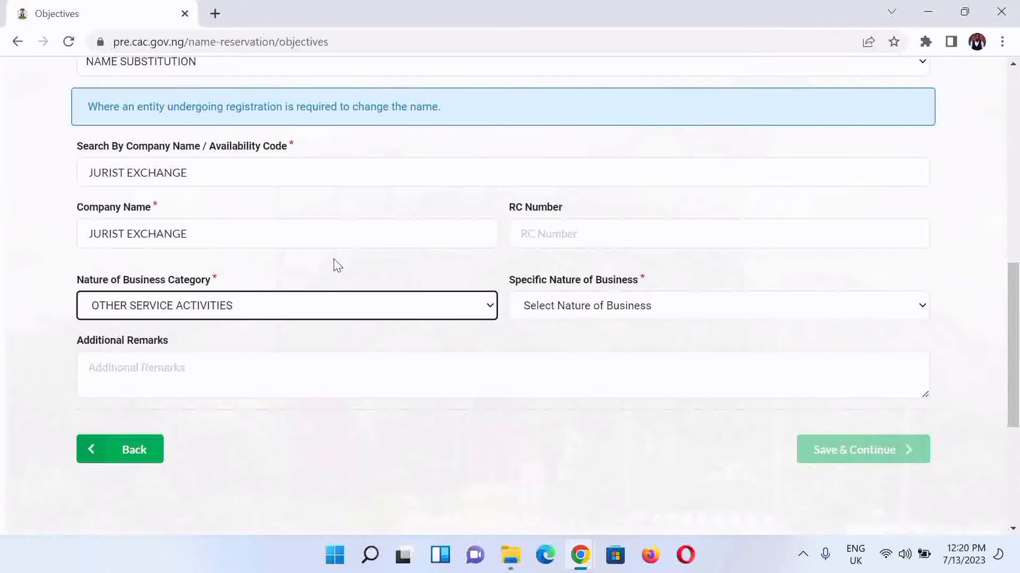
pyautogui.click(535, 305)
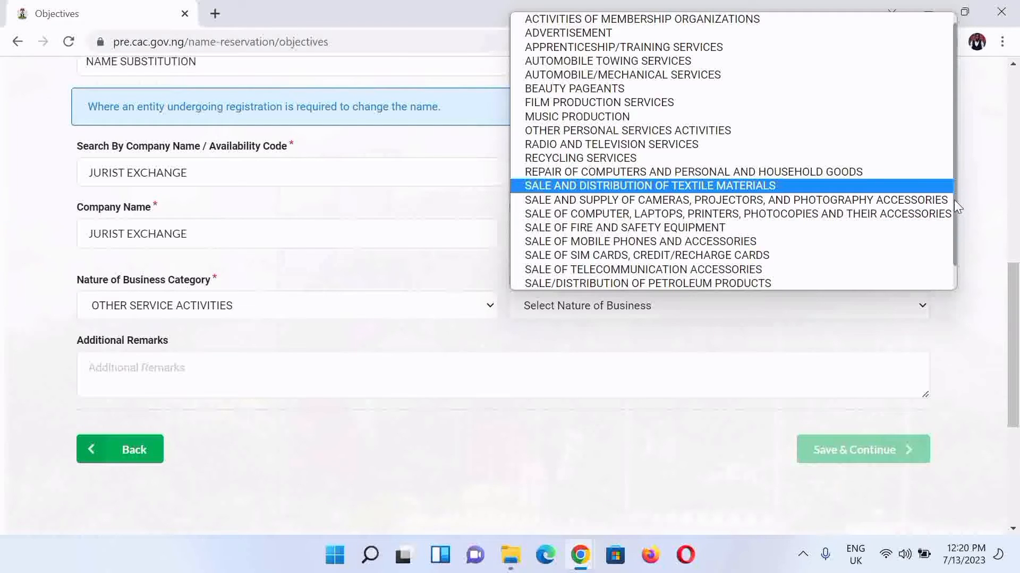
pyautogui.moveTo(954, 201); pyautogui.dragTo(945, 172)
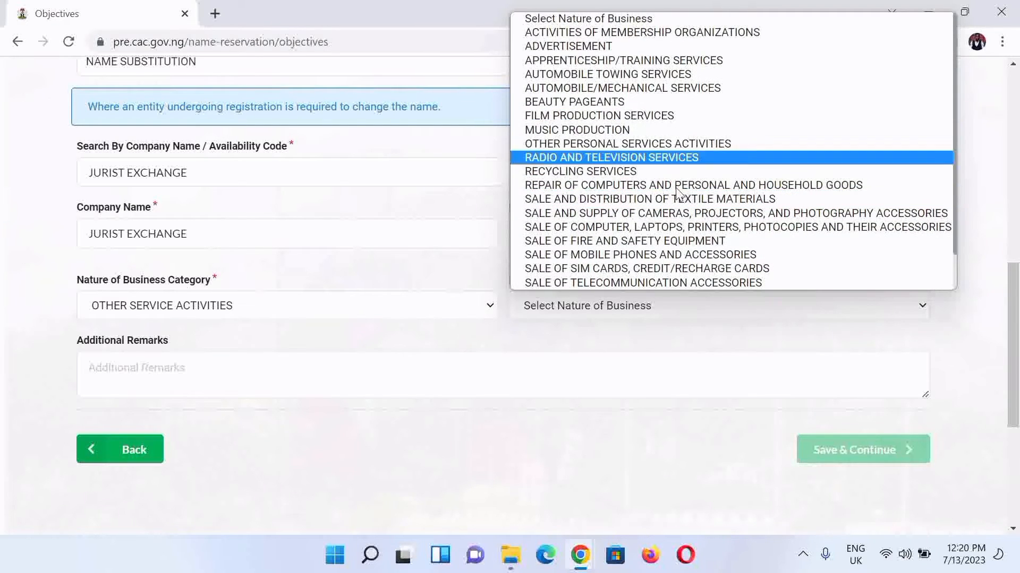
# Set the nature of business category to INFORMATION AND COMMUNICATION and the specific nature to ADVERTISING AND MARKETING SERVICES
pyautogui.click(230, 308)
pyautogui.scroll(-1, 202, 266)
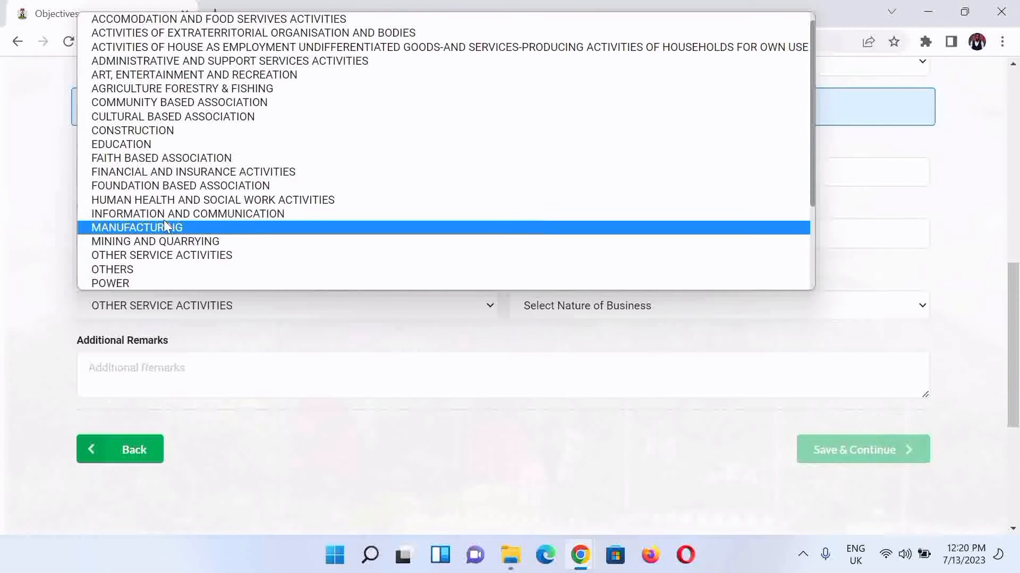
pyautogui.click(163, 216)
pyautogui.click(561, 311)
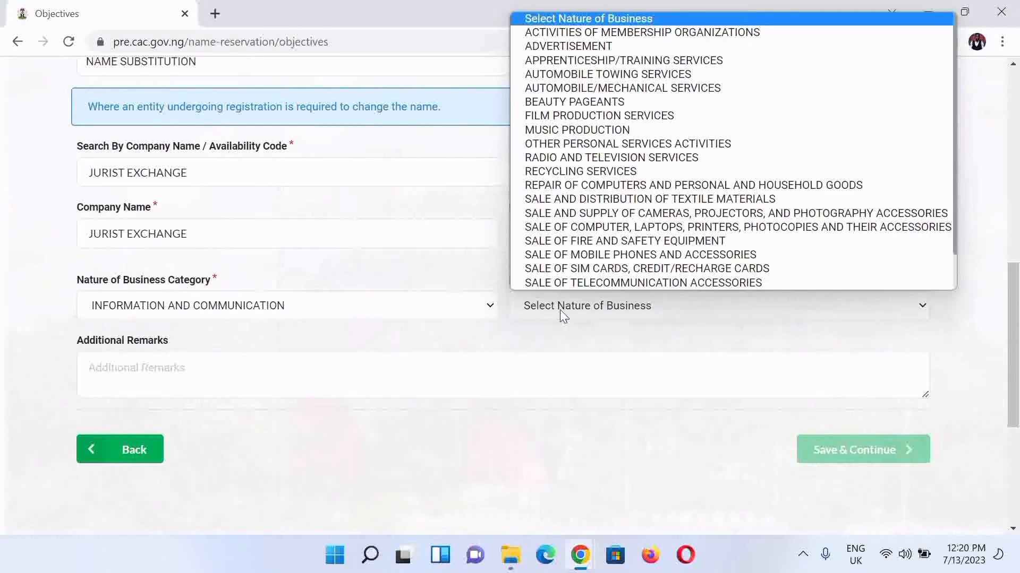
pyautogui.click(560, 340)
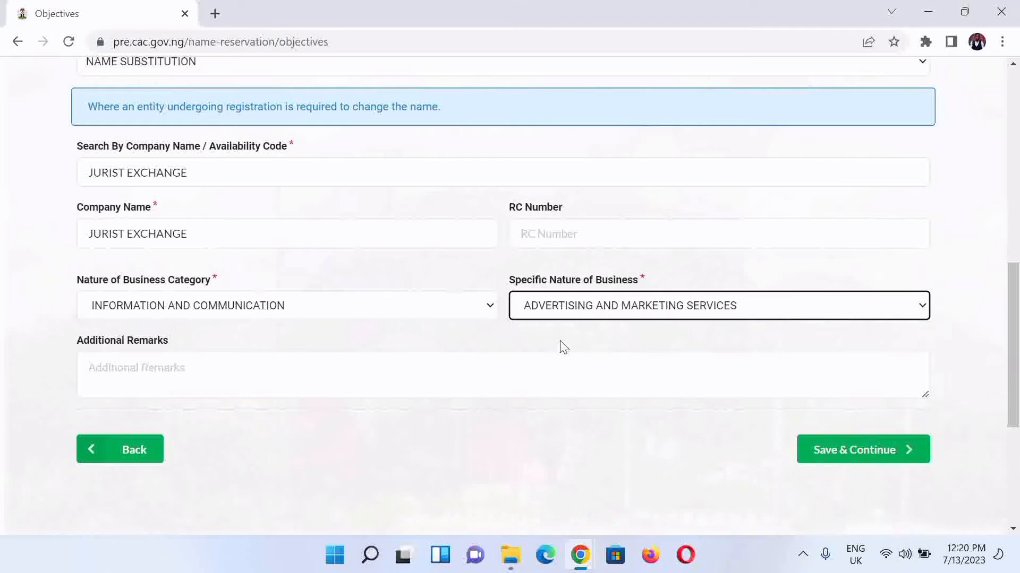
# Enter the additional remarks "DIGITAL MARKETING, WEB AND APP DEVELOPMENT, ICT TRAINING AND CONSULTANCY SERVICES" and save the objectives
pyautogui.click(307, 375)
pyautogui.write('DIGITAL MARKETING, WEB AND APP DEVELOPMENT, ICT TRAINING AND CONSULTANCY SERVICES')
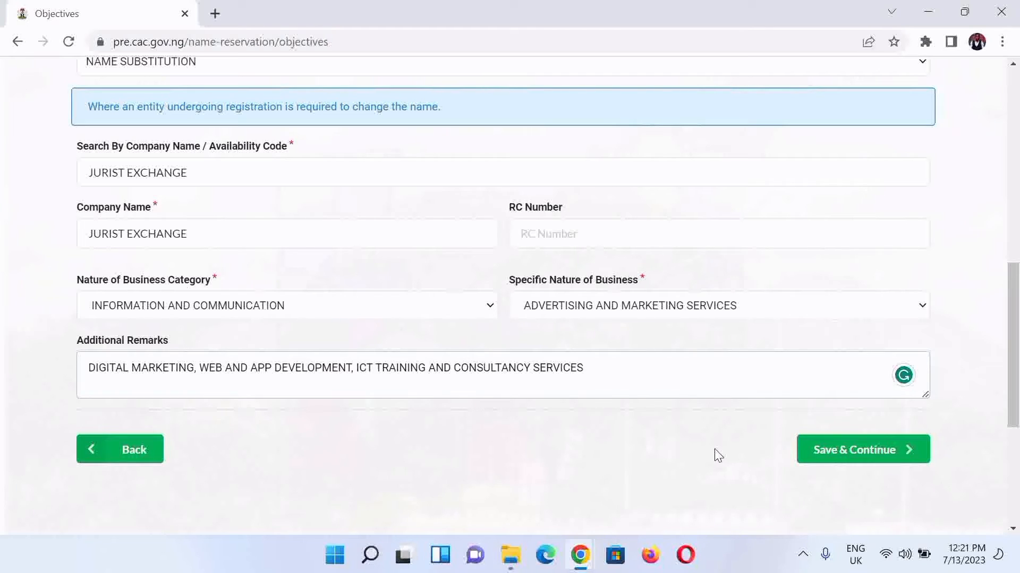
pyautogui.click(831, 454)
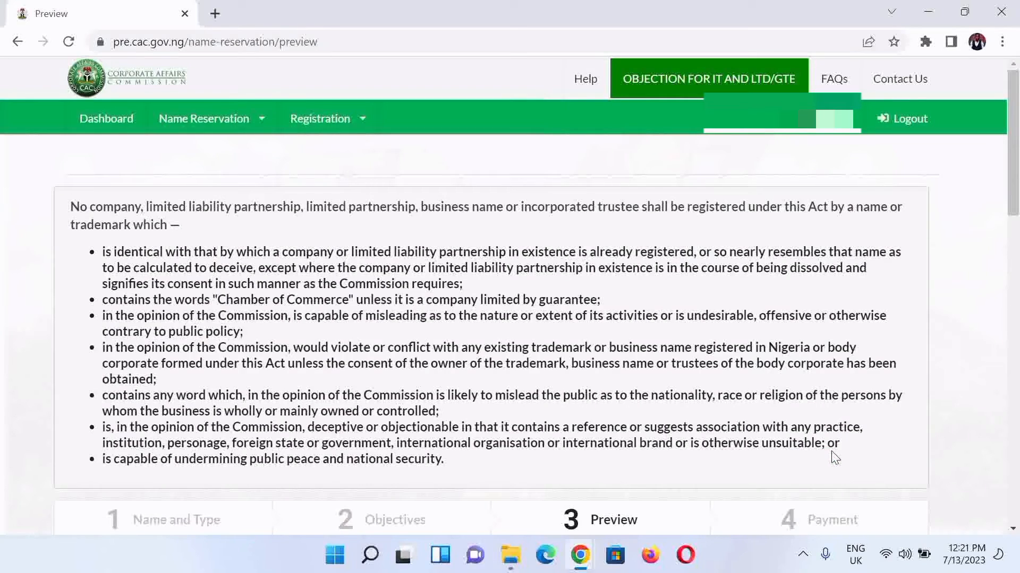
# Review the application preview, continue to payment and choose Remita to pay for the name reservation
pyautogui.scroll(-6, 964, 380)
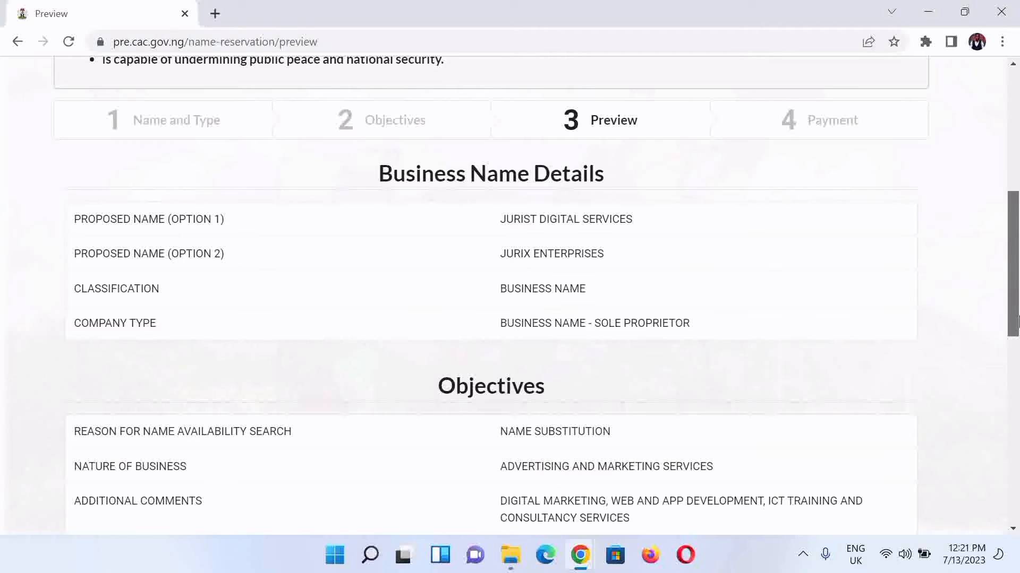
pyautogui.scroll(-6, 1017, 321)
pyautogui.click(849, 413)
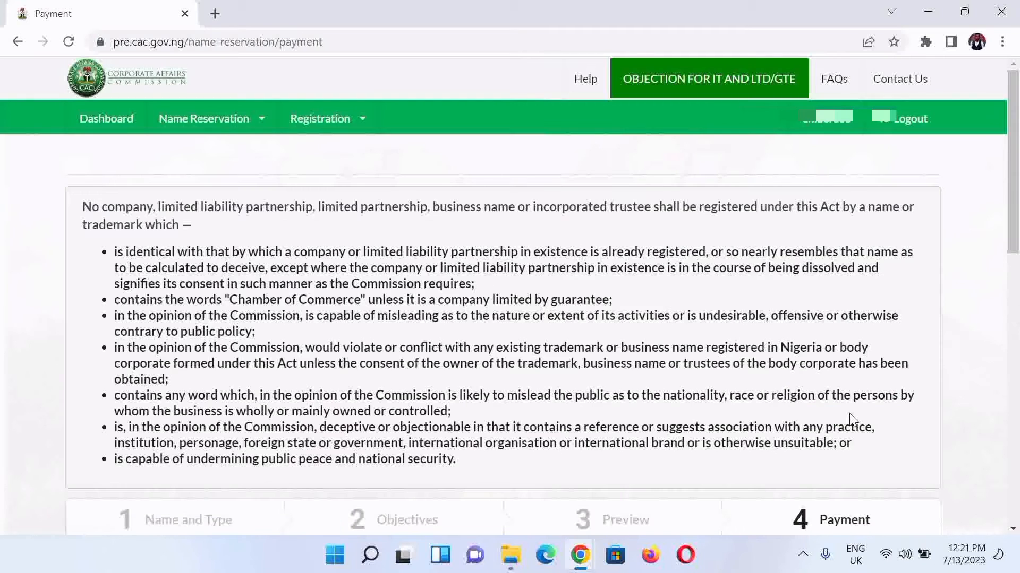
pyautogui.scroll(-10, 993, 421)
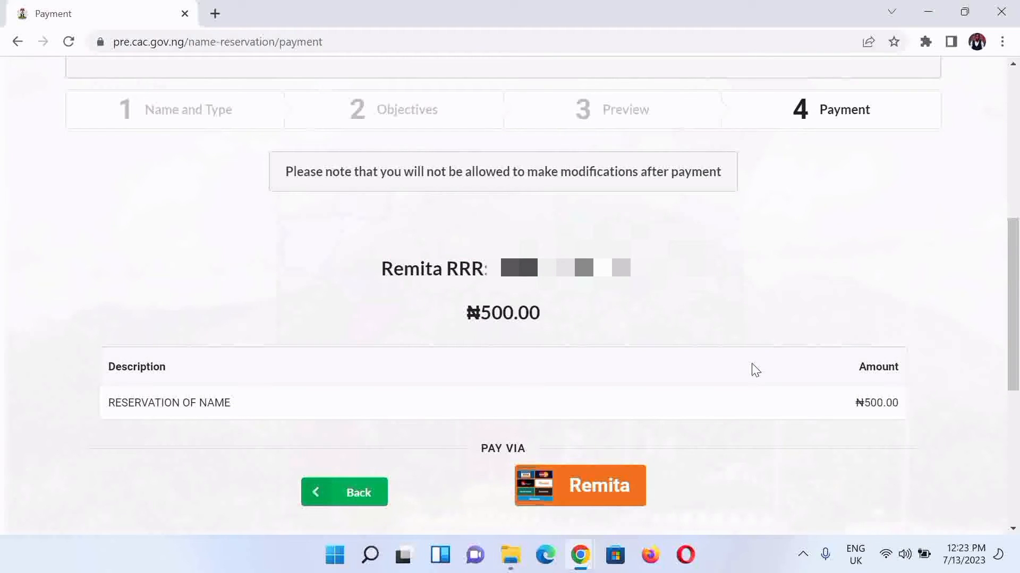
pyautogui.click(594, 485)
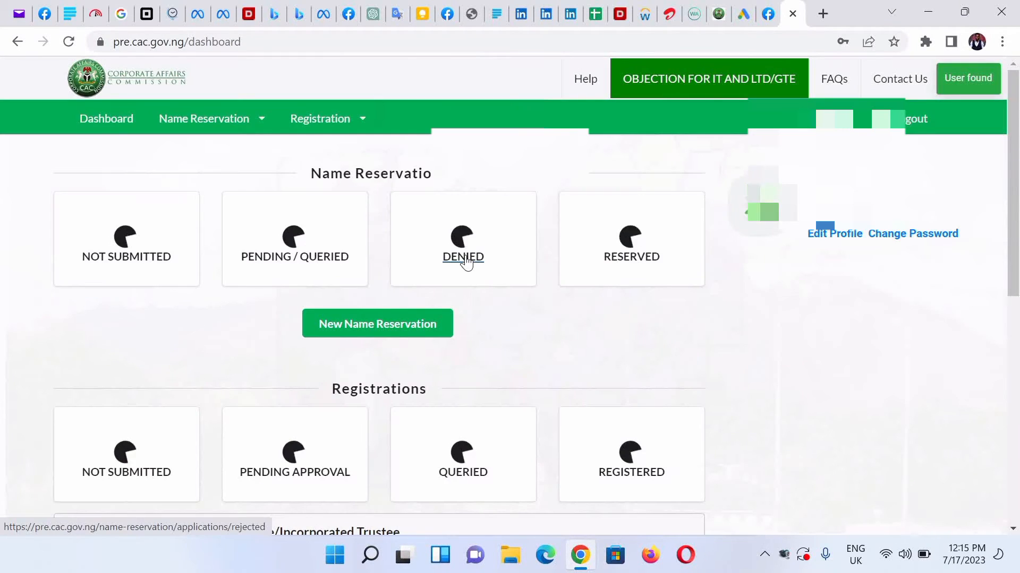
# Open the approval note for JURIST DIGITAL SERVICES from the reserved names and read through it
pyautogui.click(646, 262)
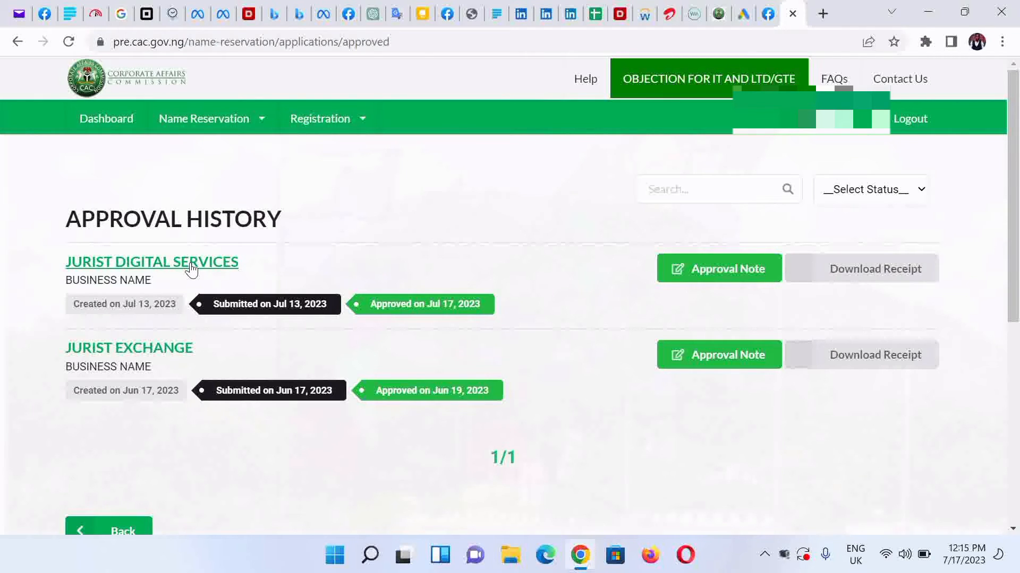
pyautogui.click(701, 285)
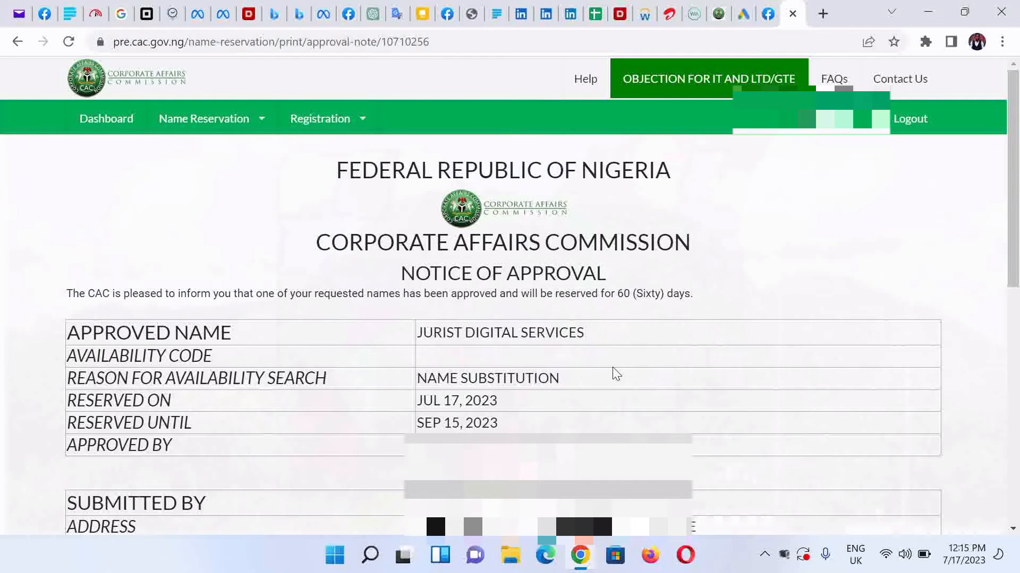
pyautogui.scroll(-4, 680, 360)
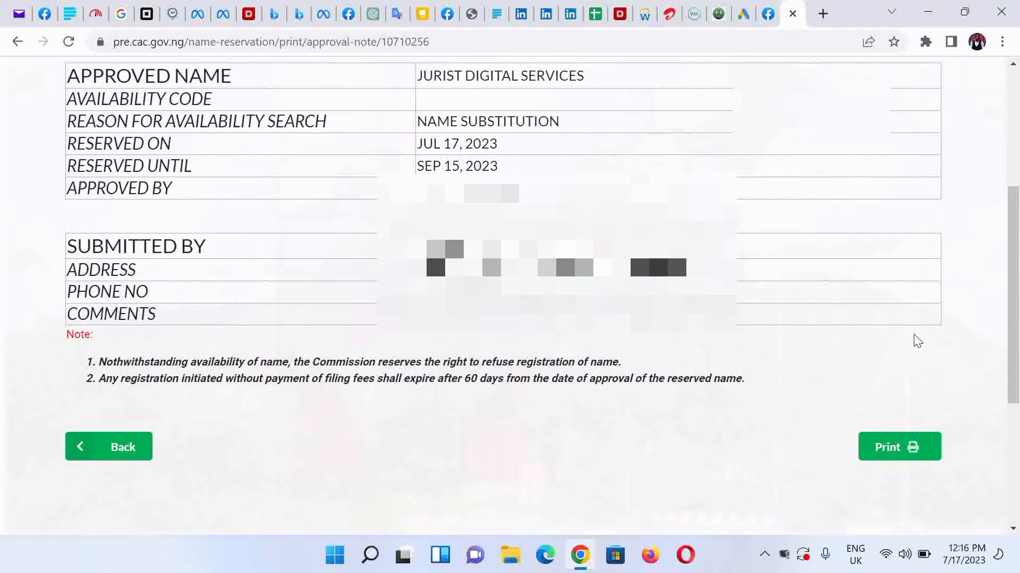
pyautogui.scroll(4, 464, 141)
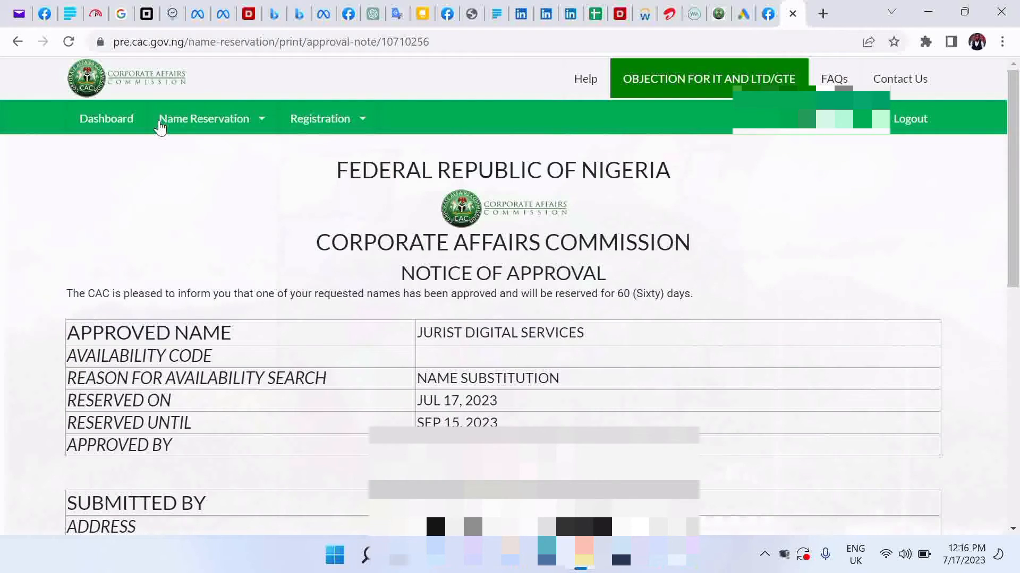
# Open the queried JURIST DIGITAL SERVICES registration from the dashboard and go to its Nature of Business section
pyautogui.click(104, 122)
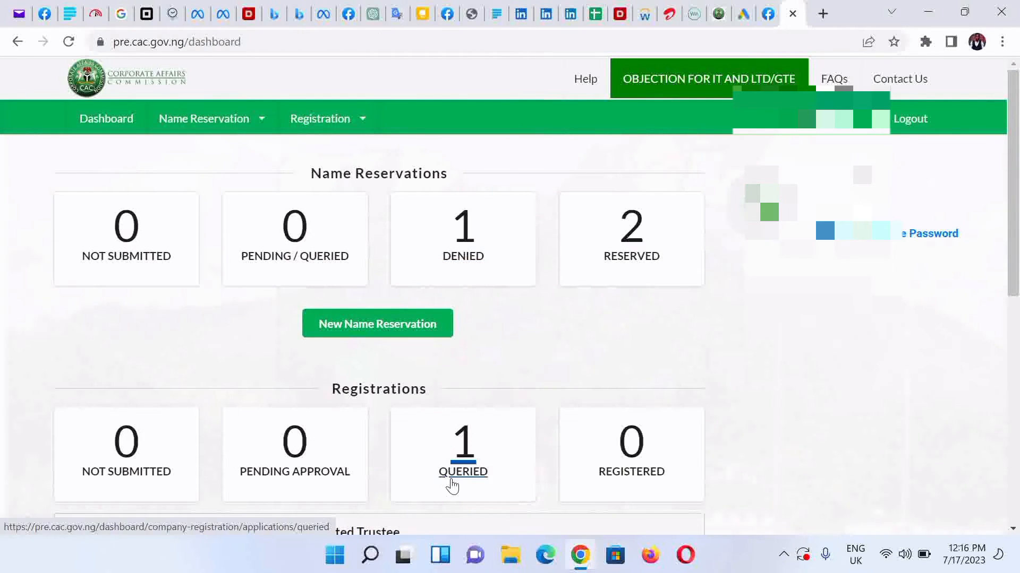
pyautogui.click(451, 482)
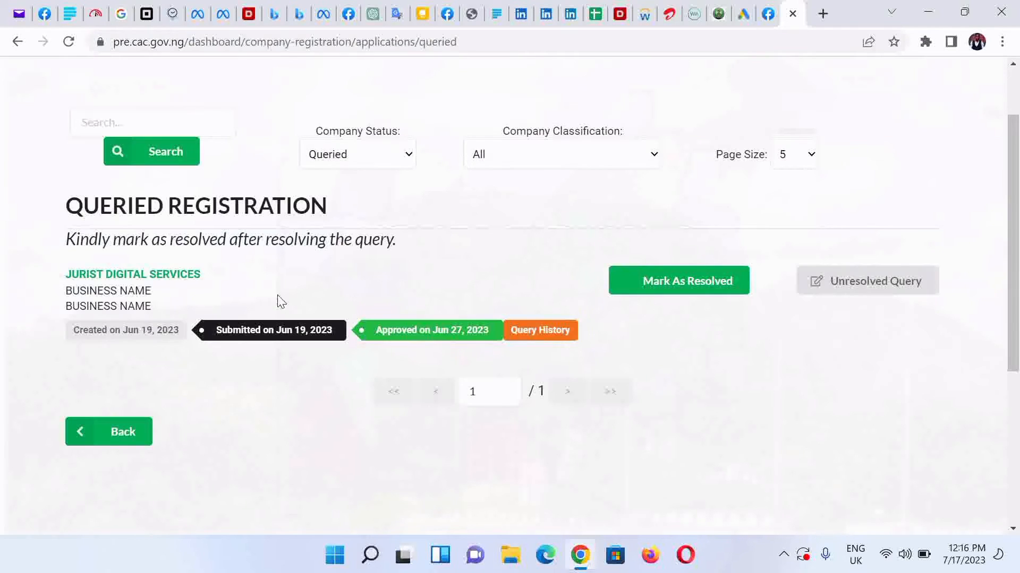
pyautogui.click(168, 283)
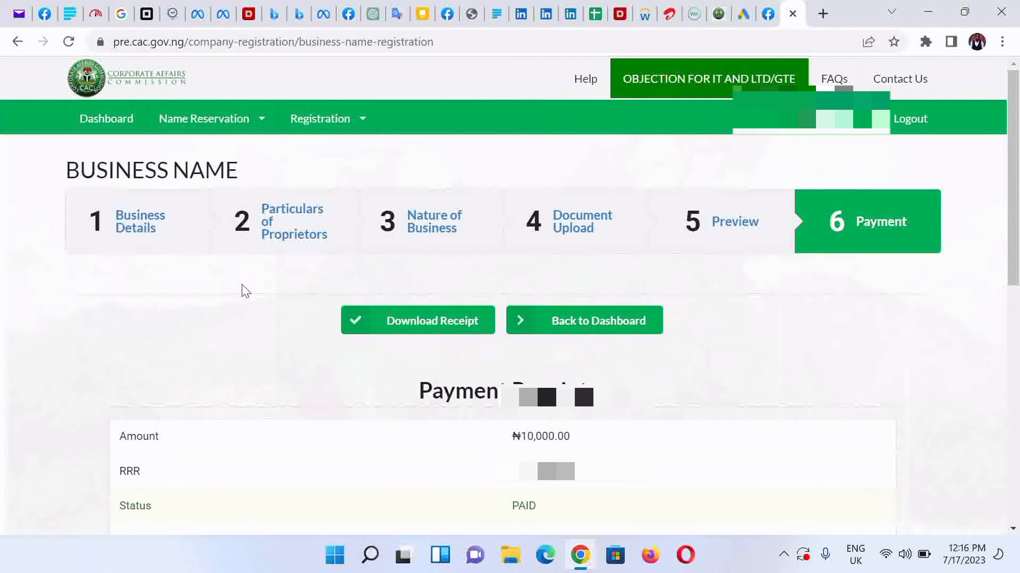
pyautogui.scroll(-1, 243, 289)
pyautogui.click(456, 160)
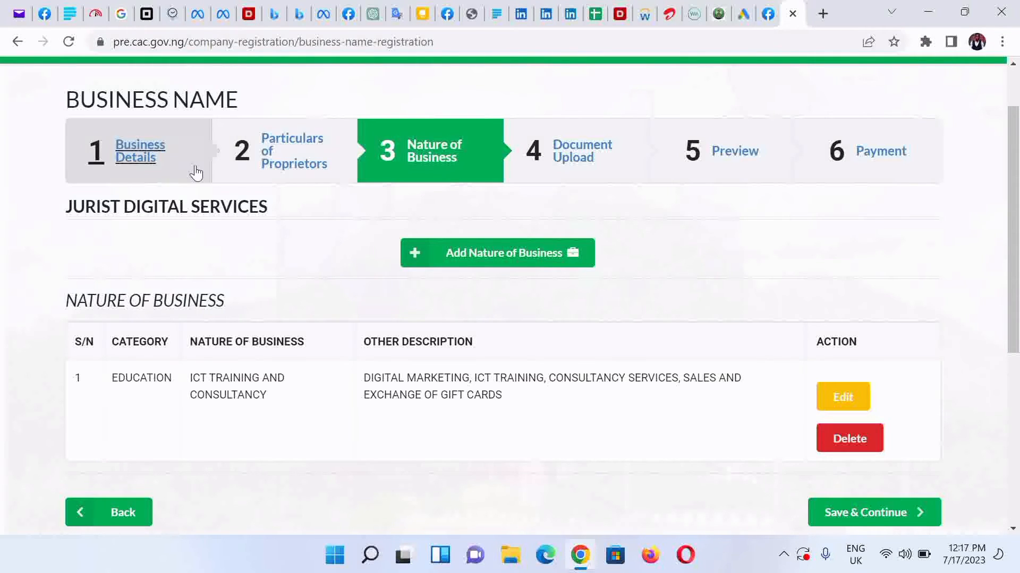
# Edit the existing nature of business entry, setting the category to INFORMATION AND COMMUNICATION and the specific nature to ADVERTISING AND MARKETING SERVICES
pyautogui.click(843, 397)
pyautogui.click(357, 314)
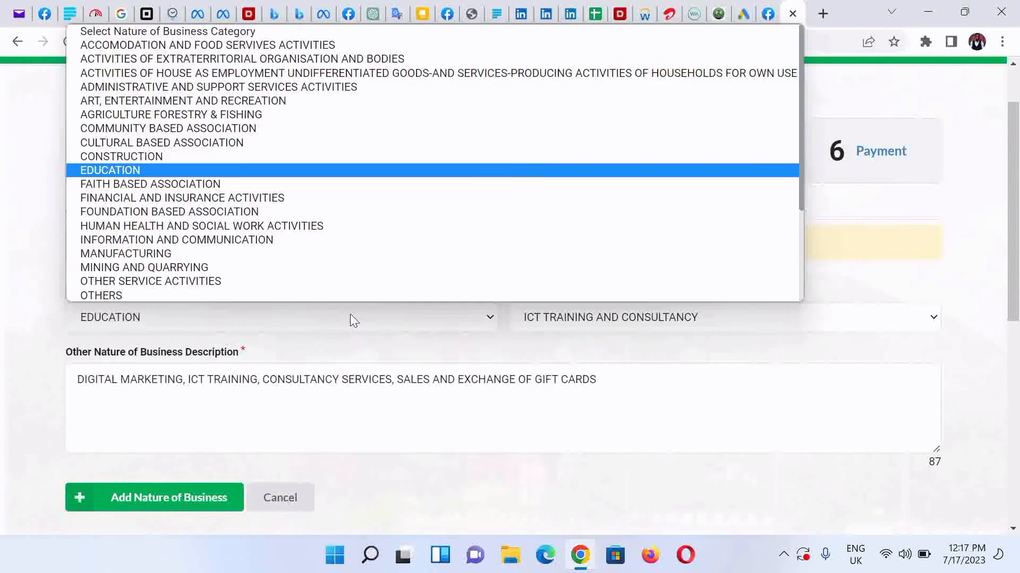
pyautogui.click(193, 226)
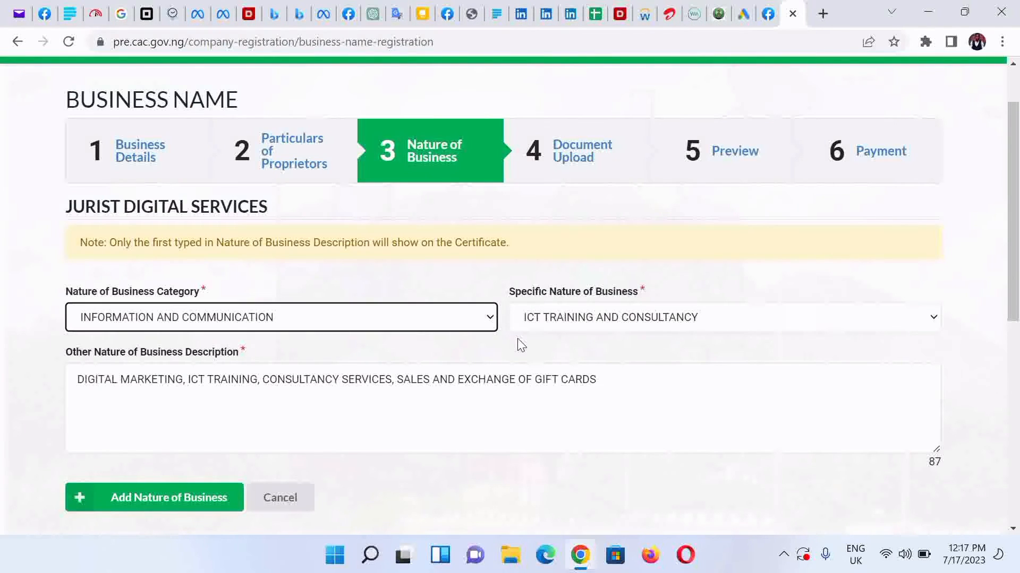
pyautogui.click(541, 318)
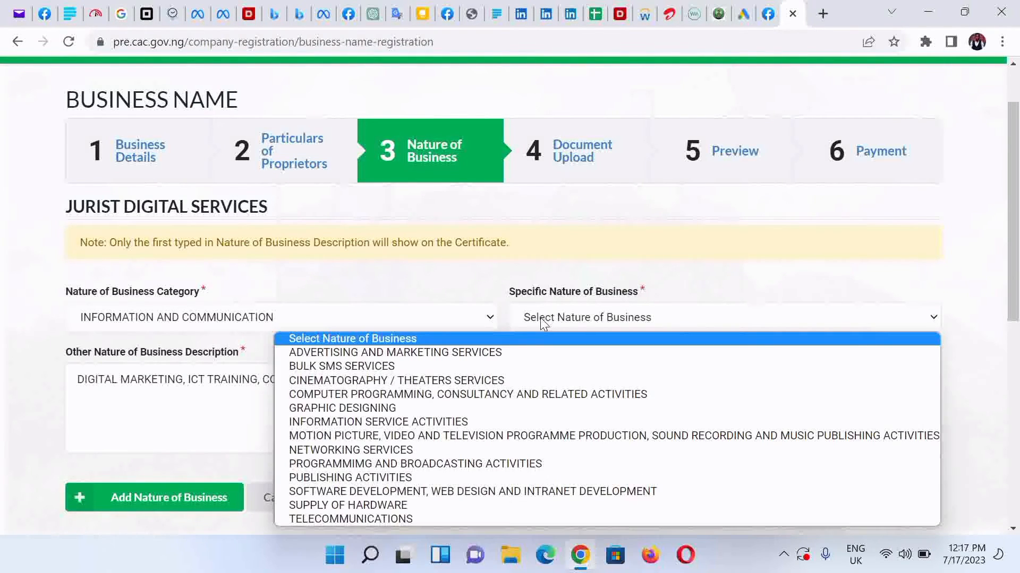
pyautogui.click(394, 346)
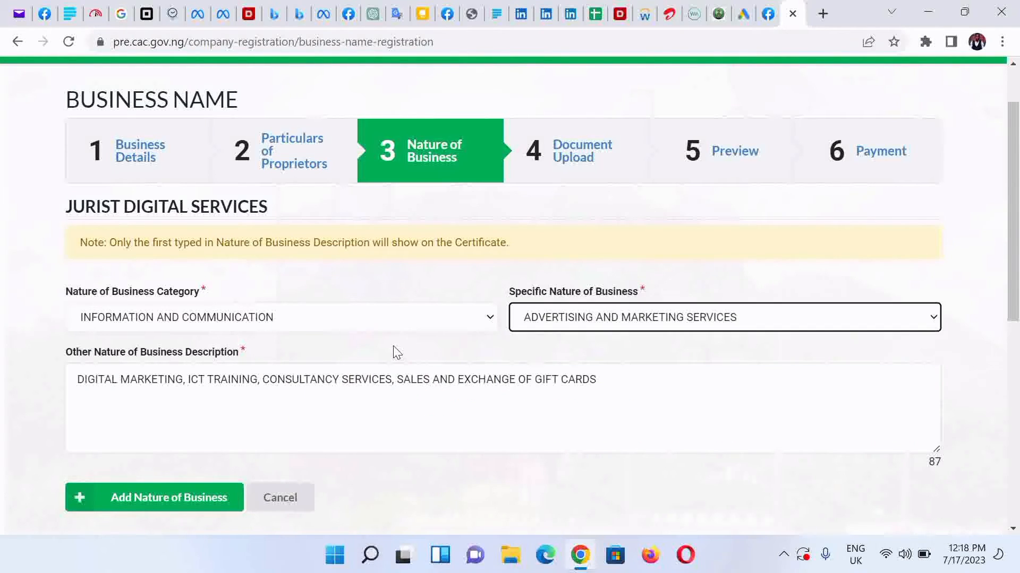
# Replace the business description with "DIGITAL MARKETING, WEB AND APP DEVELOPMENT, ICT TRAINING AND CONSULTANCY SERVICES", save the entry and continue to document upload
pyautogui.click(209, 393)
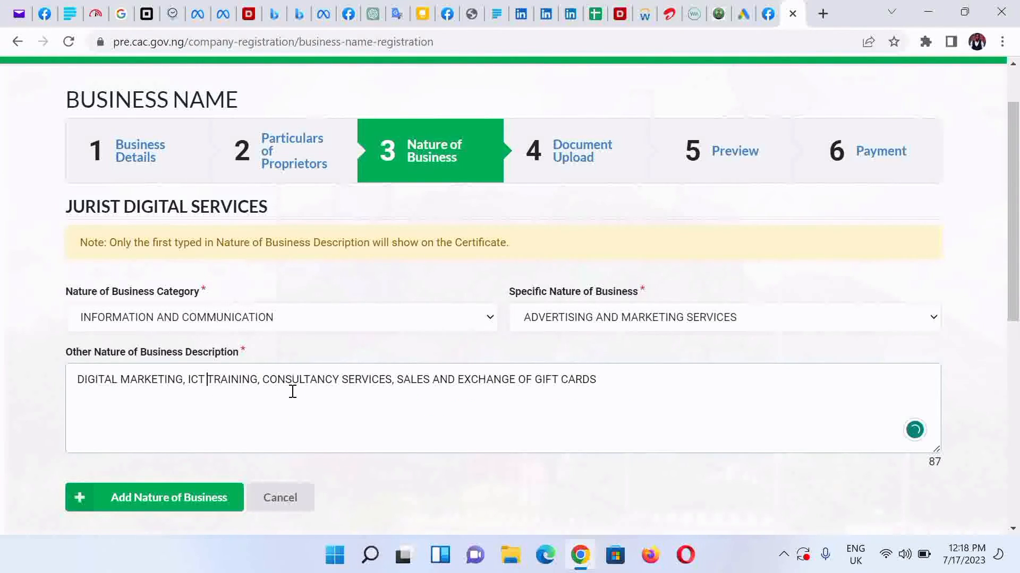
pyautogui.hotkey('ctrl', 'a')
pyautogui.write('DIGITAL MARKETING, WEB AND APP DEVELOPMENT, ICT TRAINING AND CONSULTANCY SERVICES')
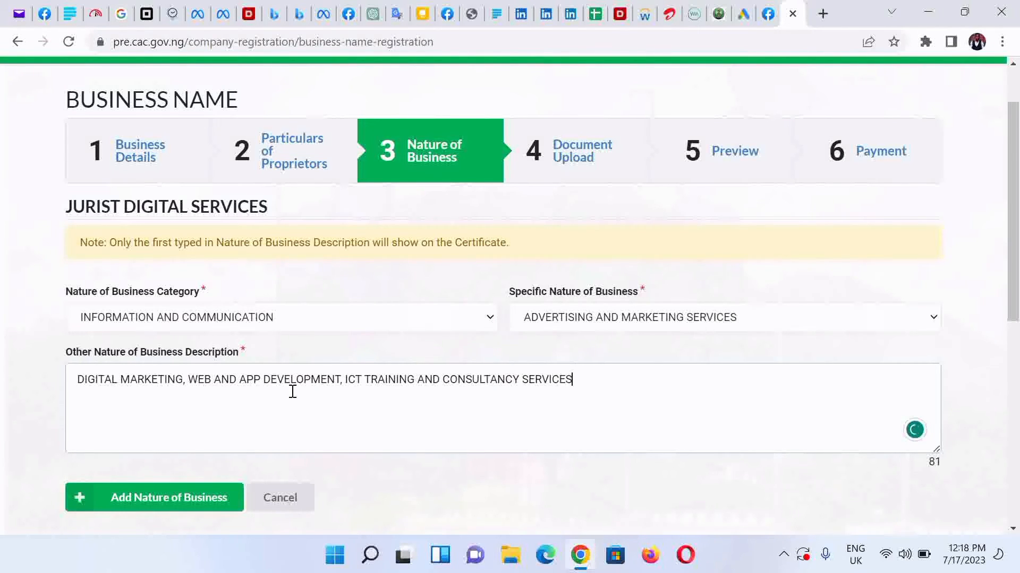
pyautogui.click(465, 481)
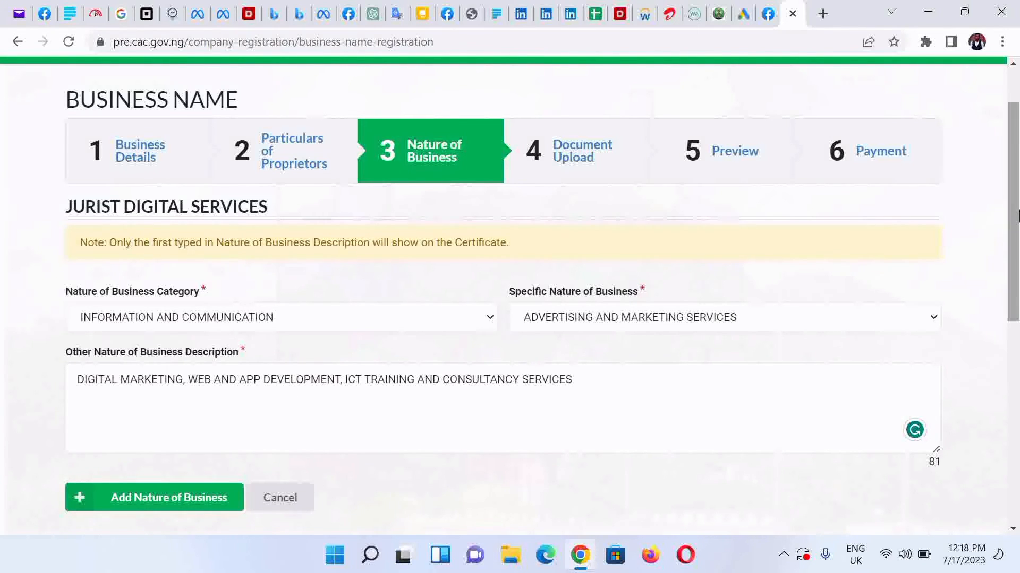
pyautogui.scroll(-3, 1013, 215)
pyautogui.click(194, 365)
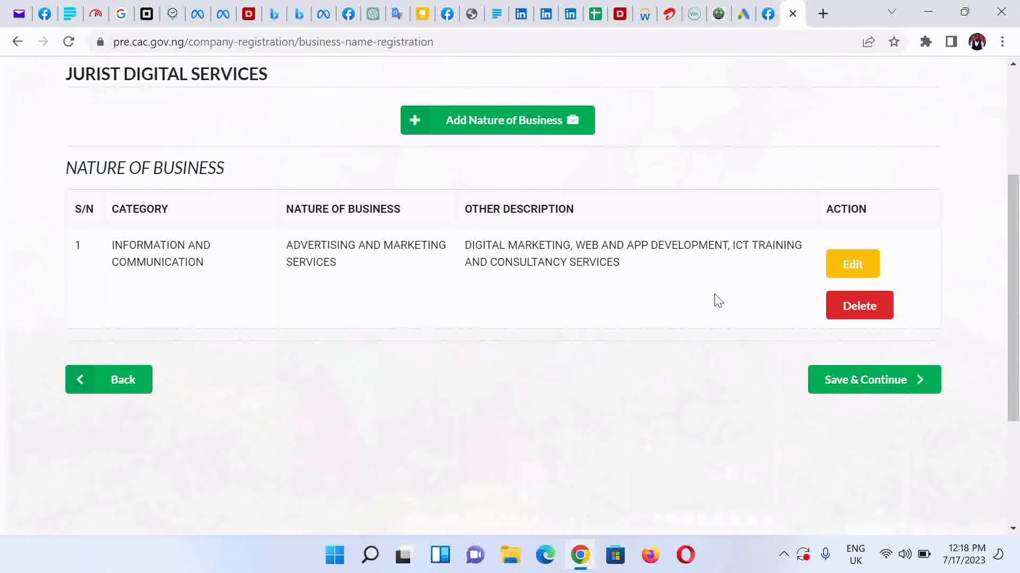
pyautogui.click(825, 390)
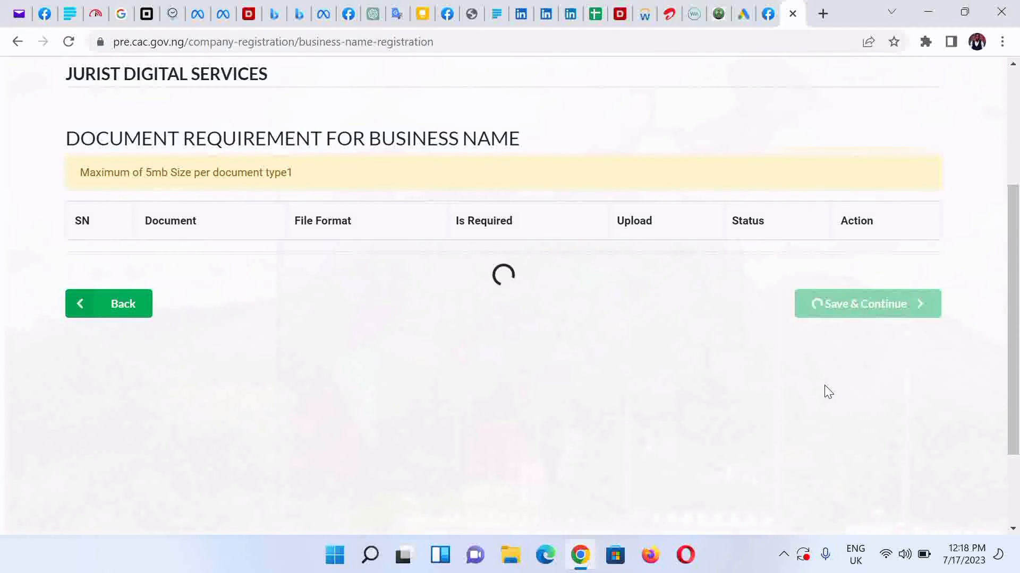
# Reopen the queried registrations from the dashboard, mark JURIST DIGITAL SERVICES as resolved and return to the dashboard
pyautogui.click(1014, 69)
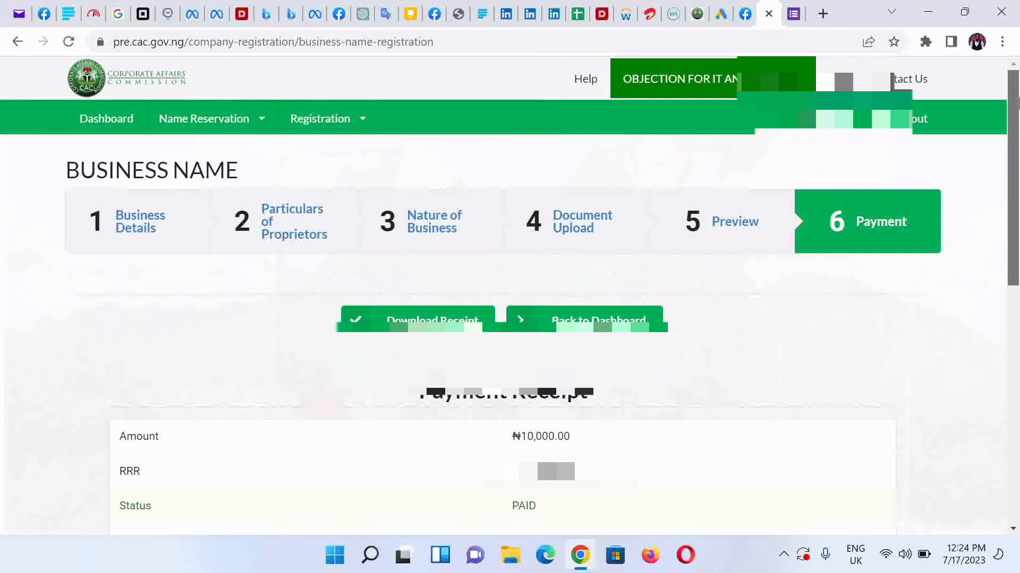
pyautogui.click(93, 130)
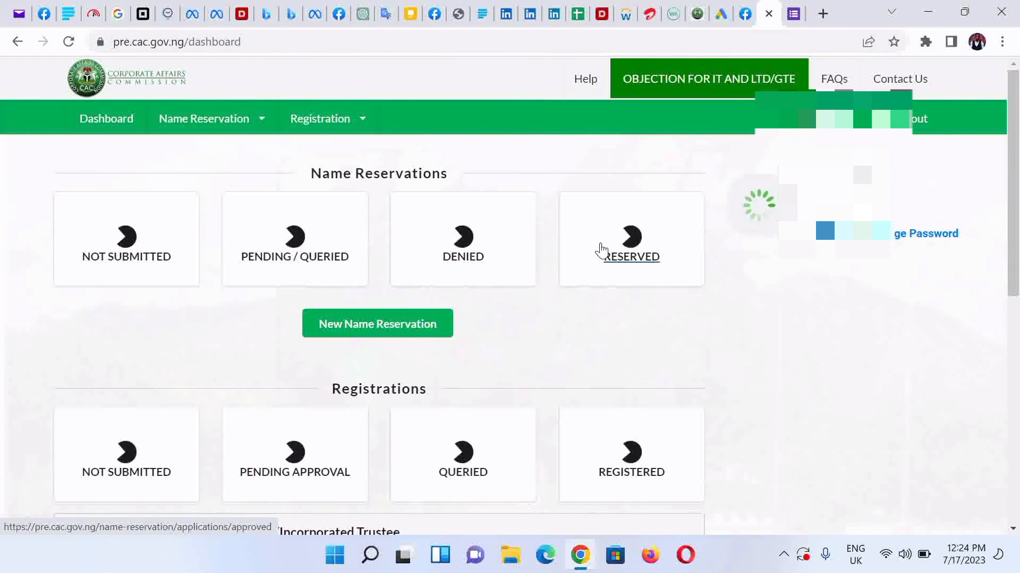
pyautogui.click(471, 482)
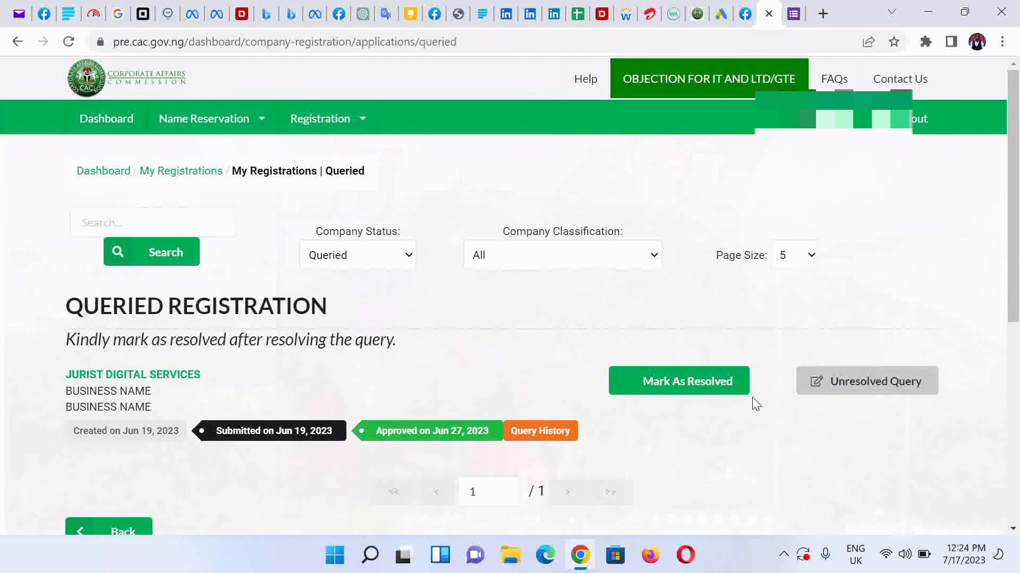
pyautogui.click(661, 392)
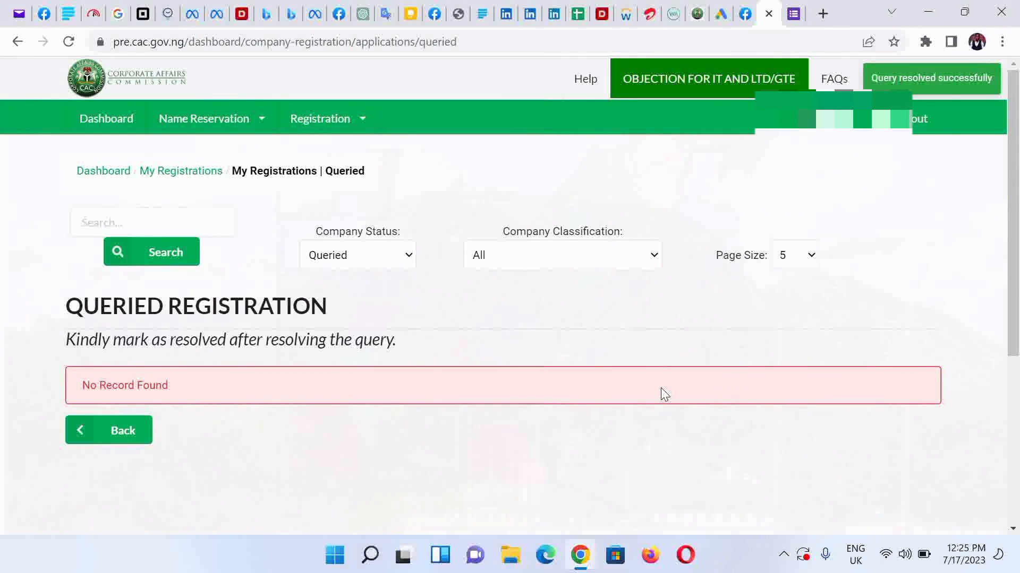
pyautogui.click(109, 125)
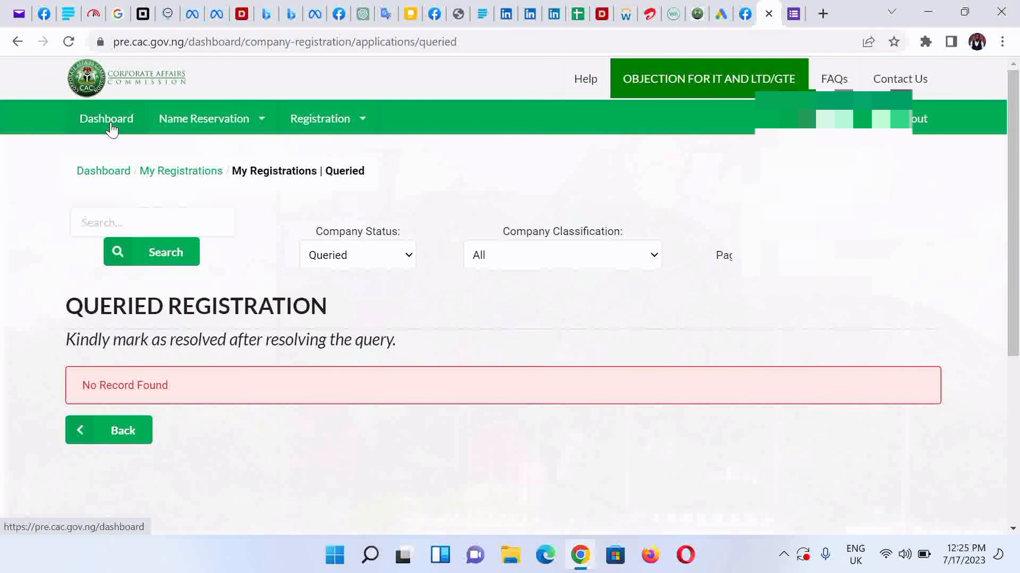